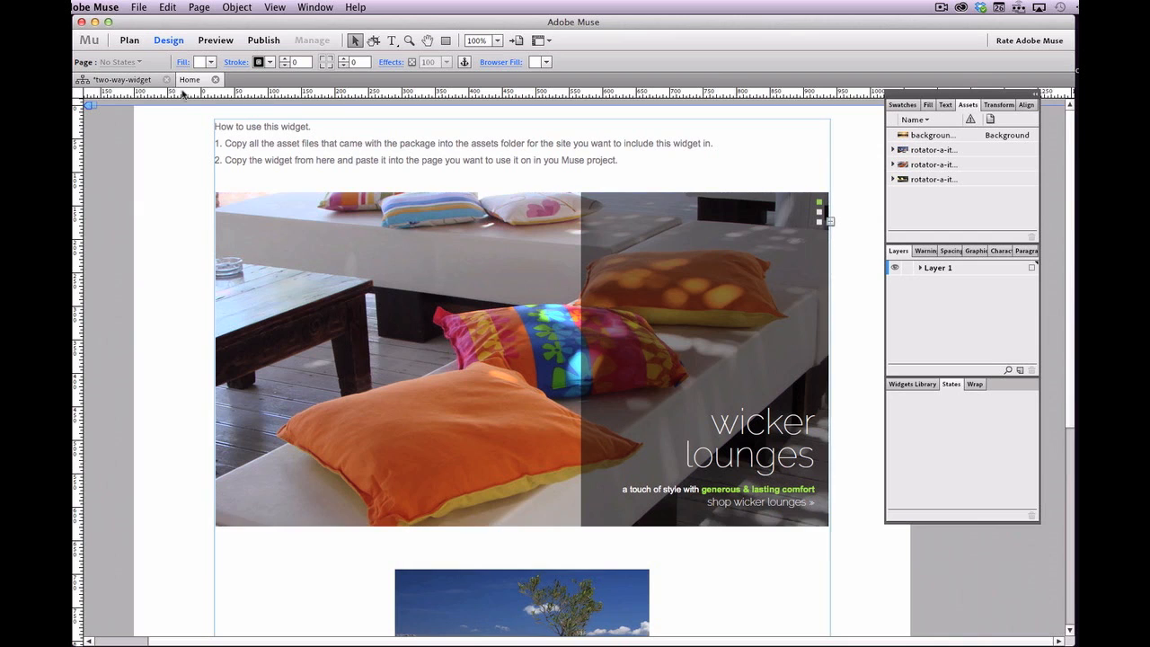
Preview the page's rotating widgets, return to the design, and look over both the large and the small version.
{"action": "left_click", "coordinate": [216, 40]}
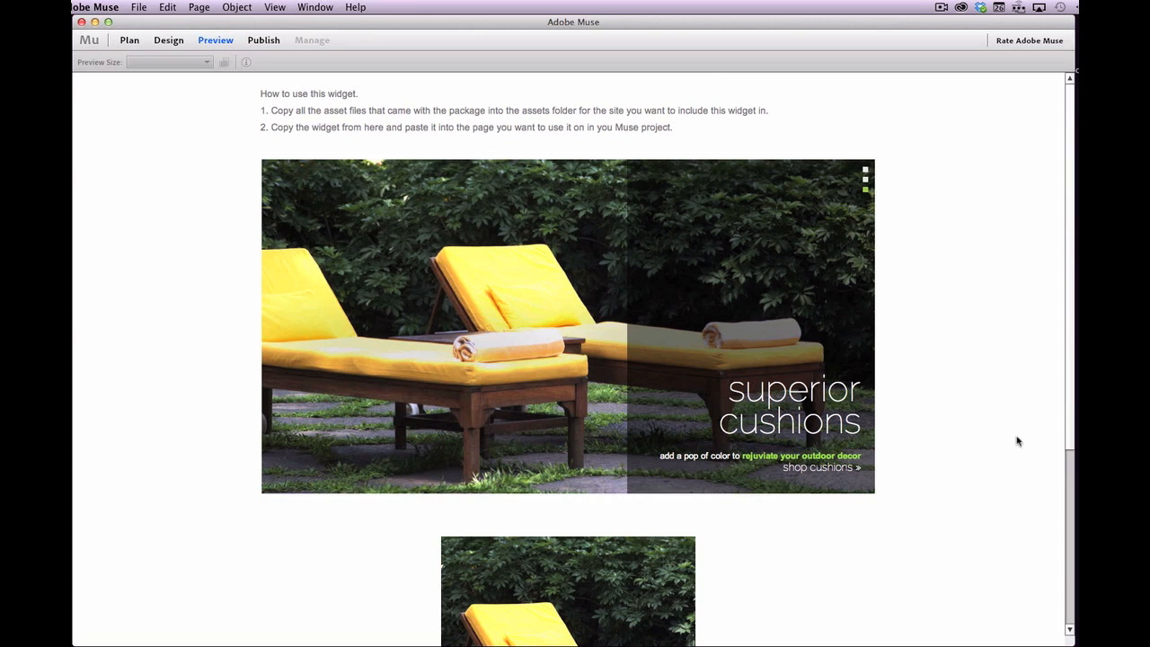
{"action": "left_click", "coordinate": [161, 41]}
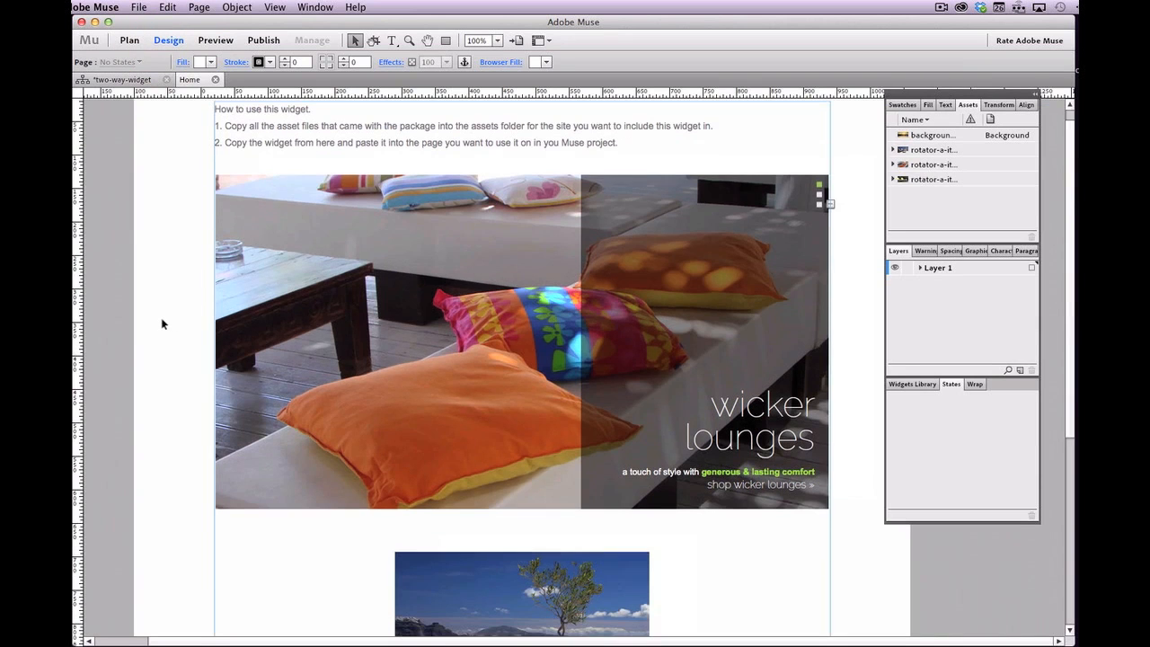
{"action": "scroll", "coordinate": [866, 508], "scroll_direction": "down", "scroll_amount": 5}
{"action": "scroll", "coordinate": [718, 299], "scroll_direction": "down", "scroll_amount": 1}
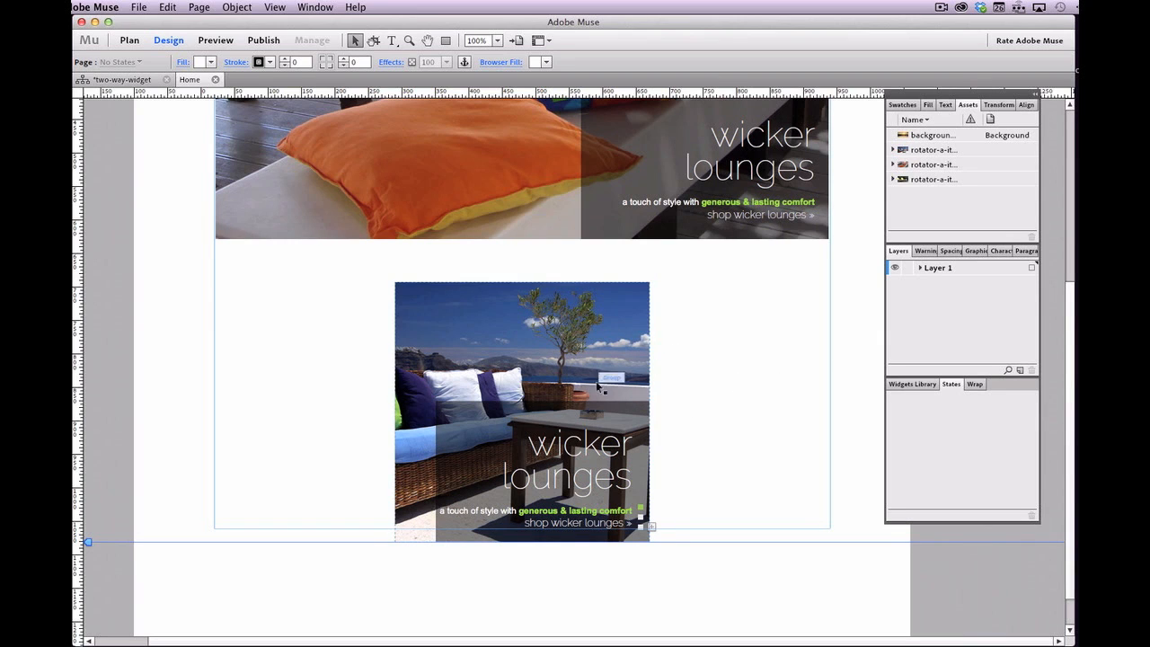
{"action": "scroll", "coordinate": [779, 334], "scroll_direction": "up", "scroll_amount": 5}
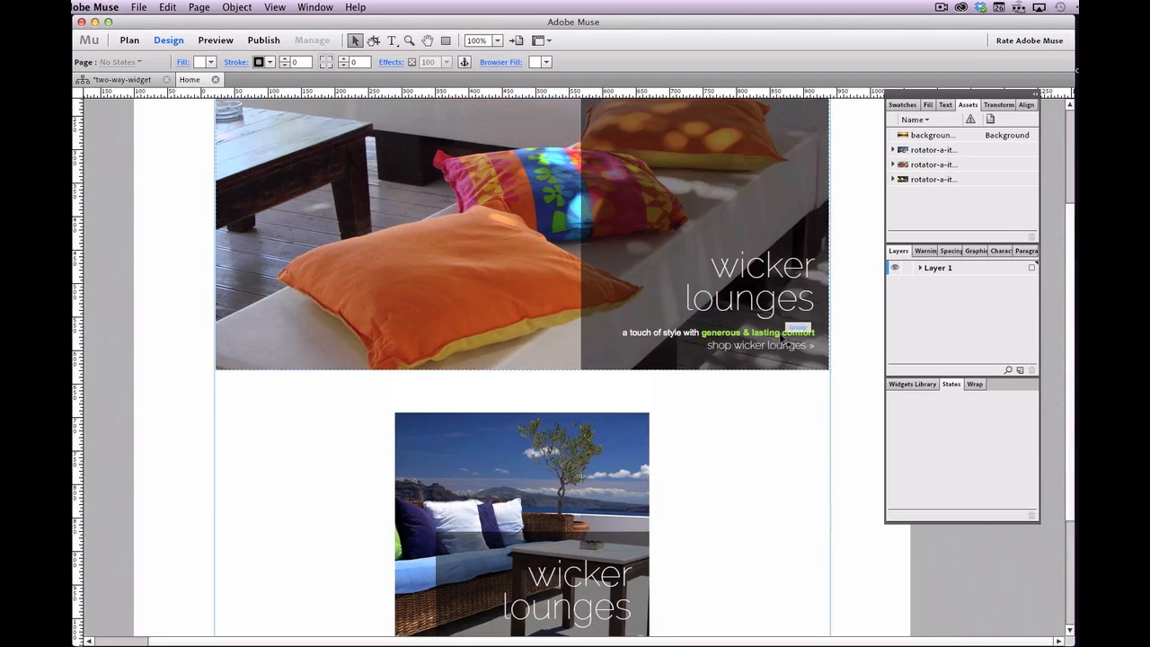
{"action": "scroll", "coordinate": [785, 342], "scroll_direction": "up", "scroll_amount": 6}
Try moving the large widget as one group, undo the move, and check the available commands for its overlay composition and whole group.
{"action": "left_click_drag", "start_coordinate": [680, 359], "coordinate": [658, 332]}
{"action": "key", "text": "super+z"}
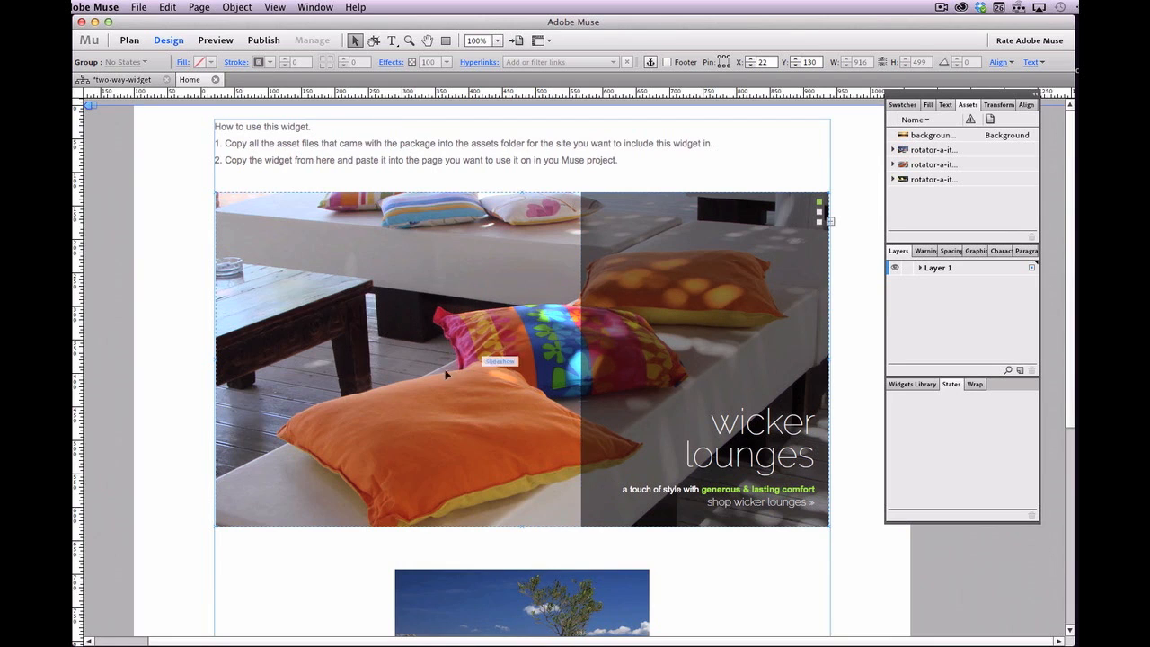
{"action": "right_click", "coordinate": [668, 271]}
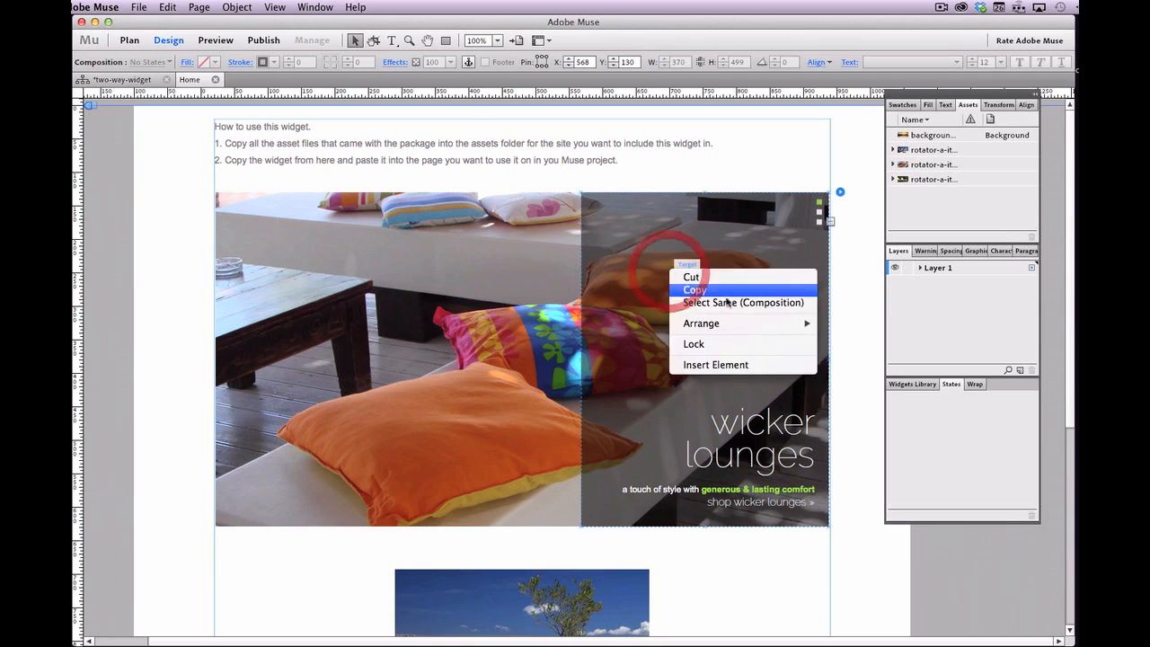
{"action": "left_click", "coordinate": [457, 359]}
{"action": "left_click", "coordinate": [184, 250]}
{"action": "right_click", "coordinate": [446, 251]}
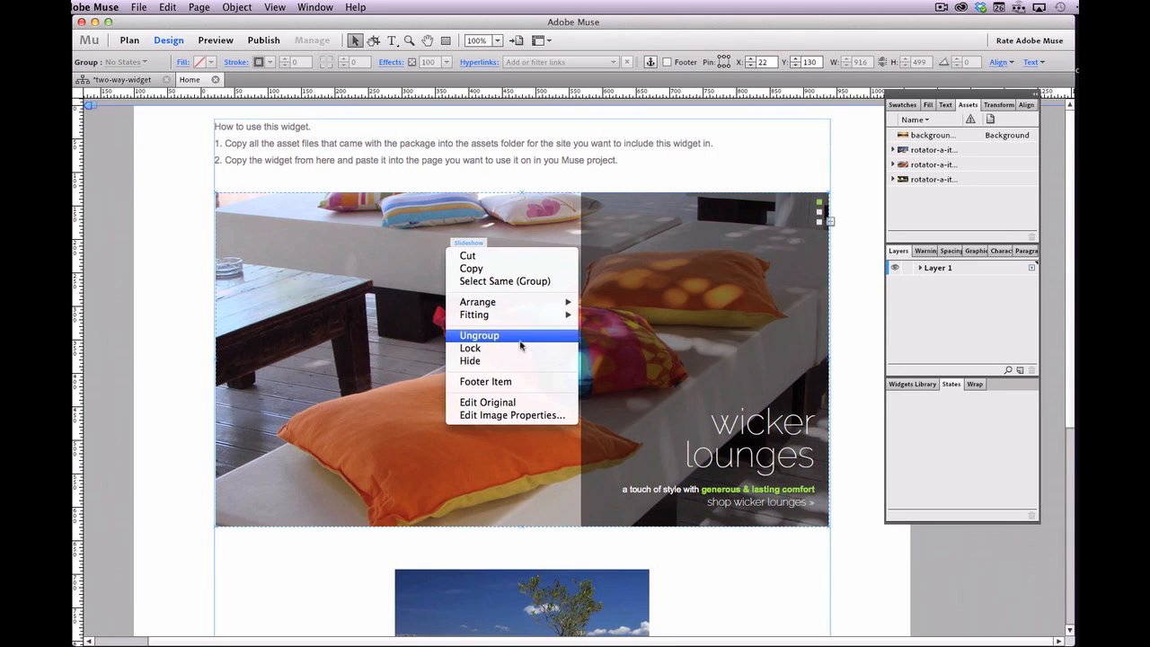
{"action": "left_click", "coordinate": [191, 331]}
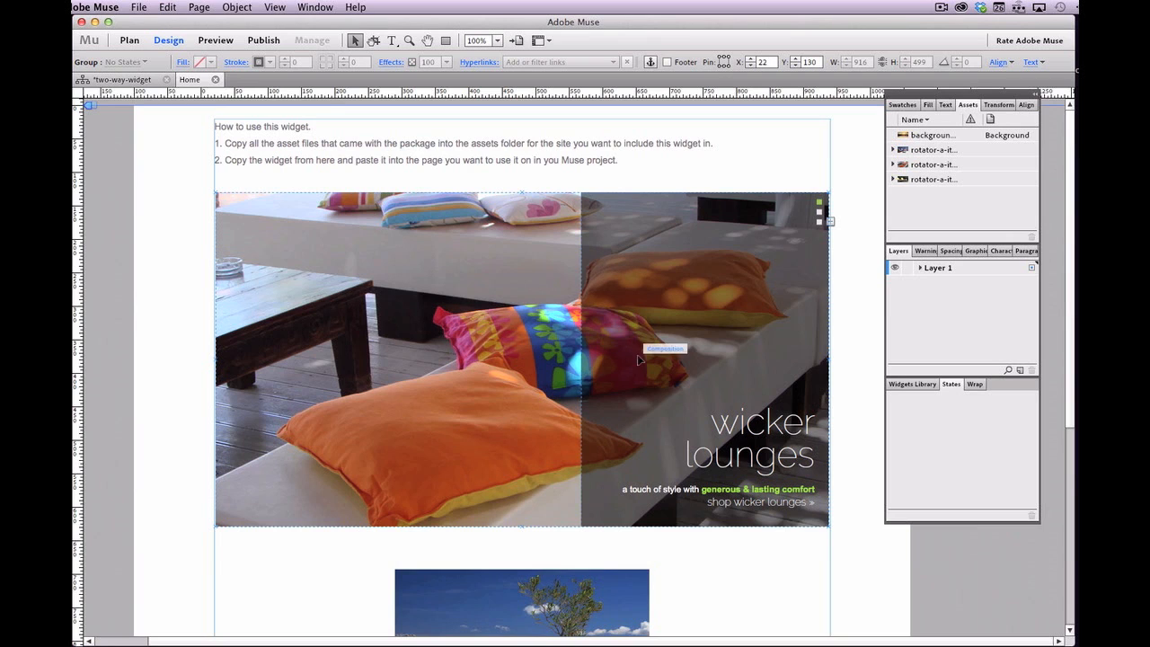
Turn on the Prev and Next parts in the large slideshow's options.
{"action": "left_click", "coordinate": [394, 353]}
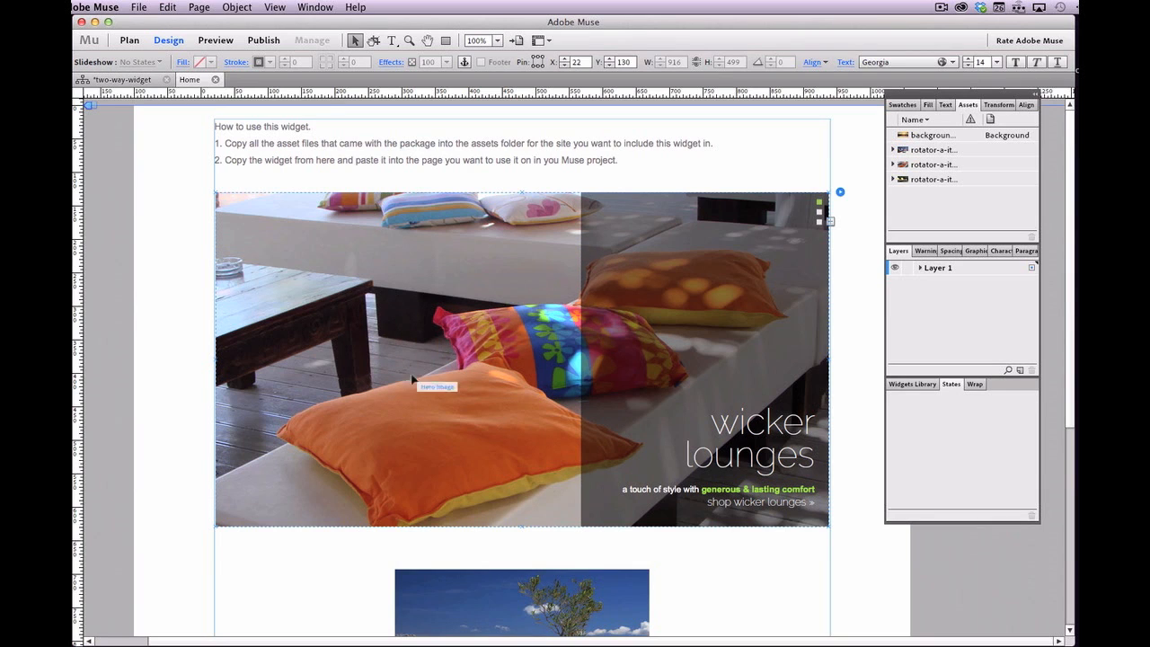
{"action": "left_click", "coordinate": [407, 345]}
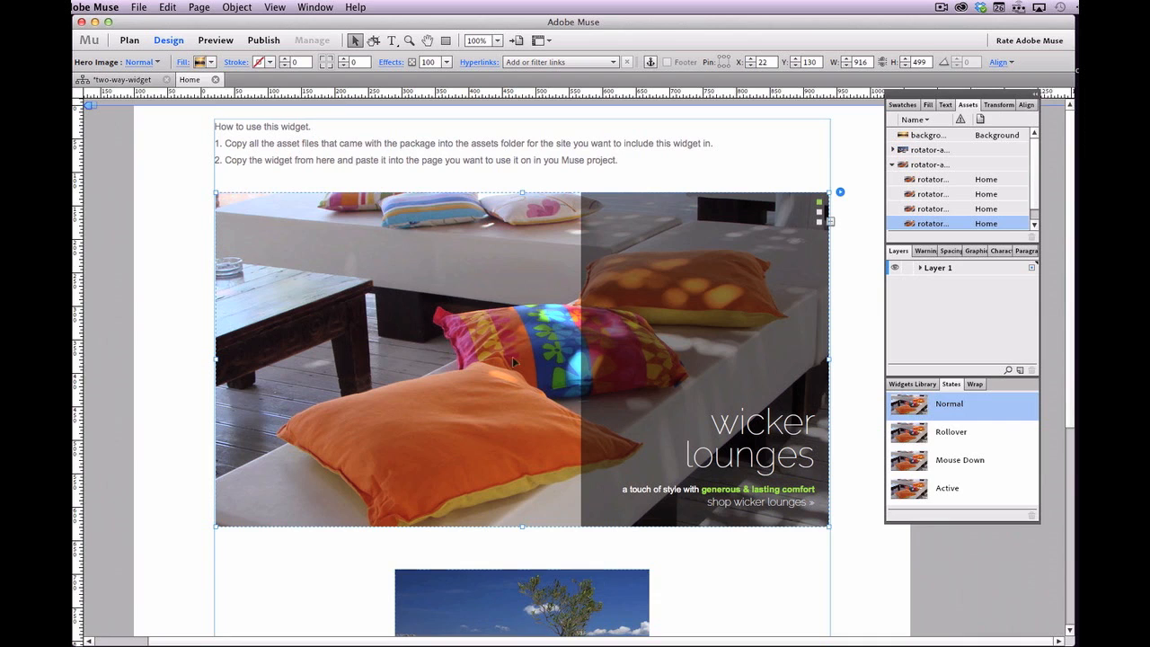
{"action": "left_click", "coordinate": [840, 193]}
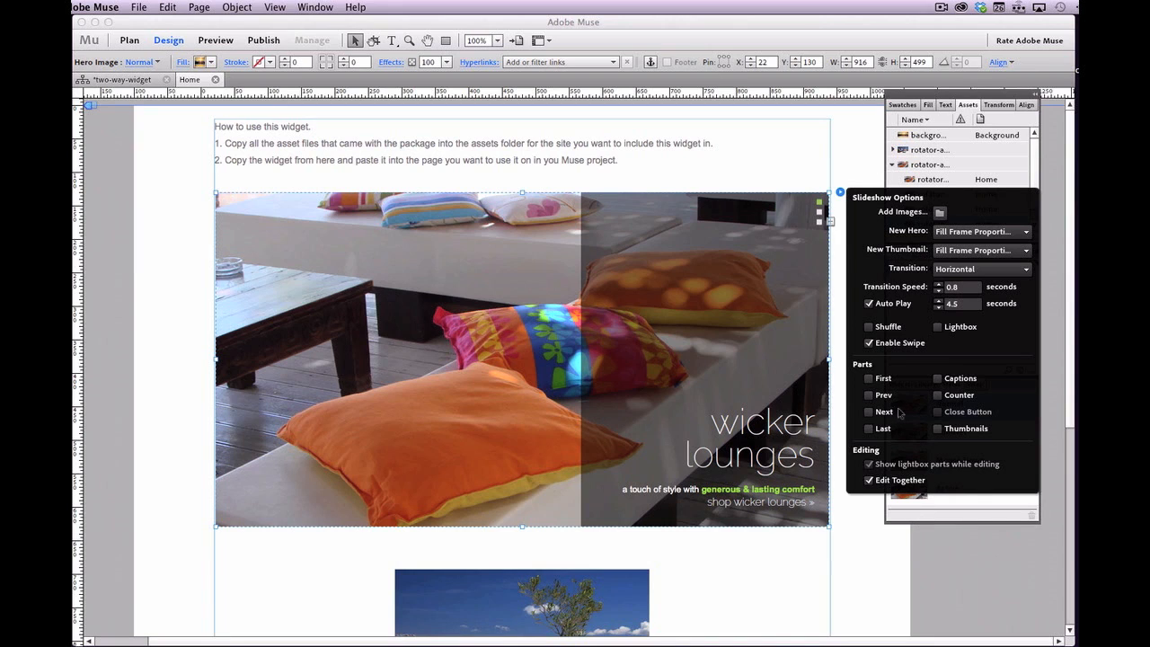
{"action": "left_click", "coordinate": [869, 396]}
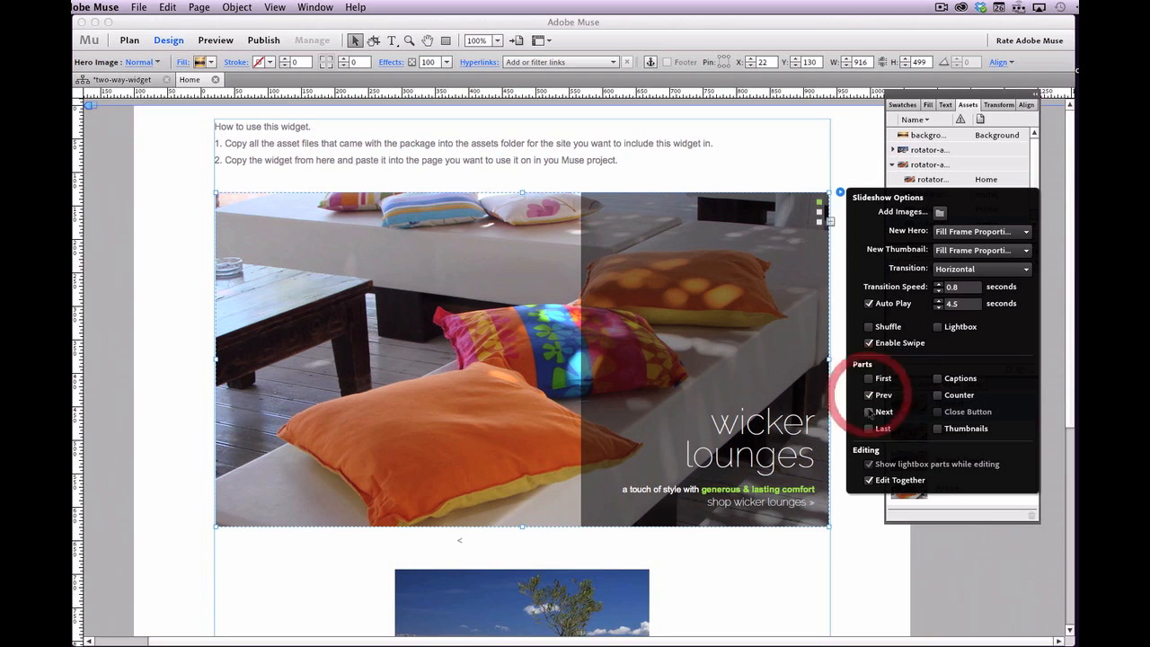
{"action": "left_click", "coordinate": [870, 411]}
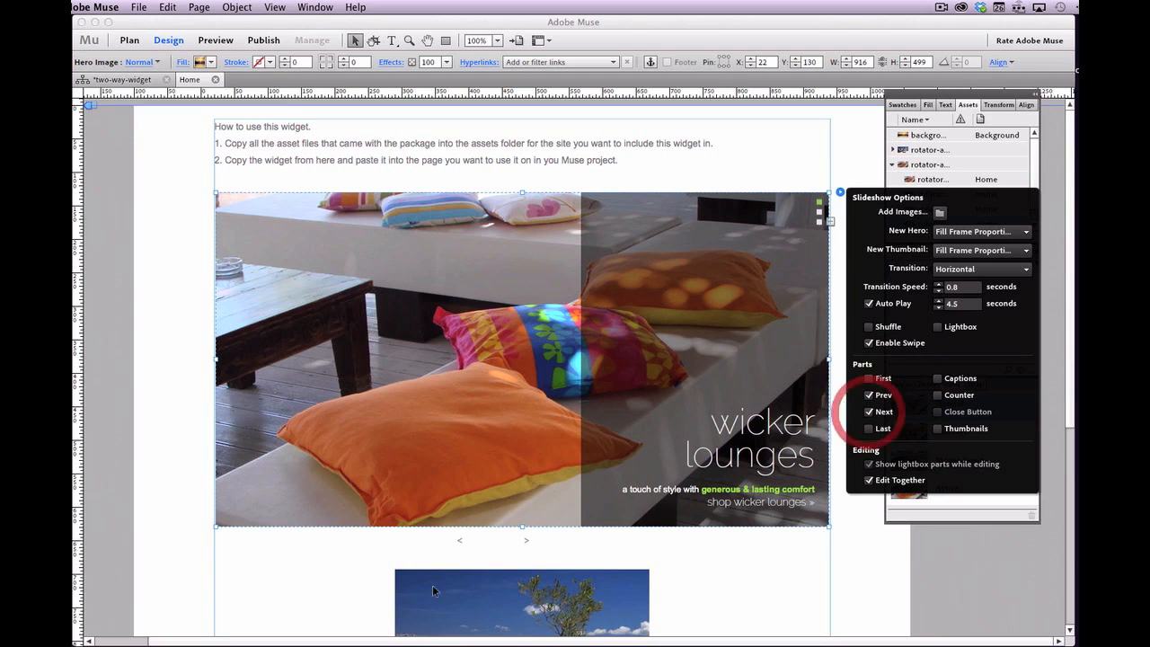
Step the large slideshow's hero images forward and back with its arrows, finishing on the wicker sofa image.
{"action": "left_click", "coordinate": [523, 538]}
{"action": "left_click", "coordinate": [527, 544]}
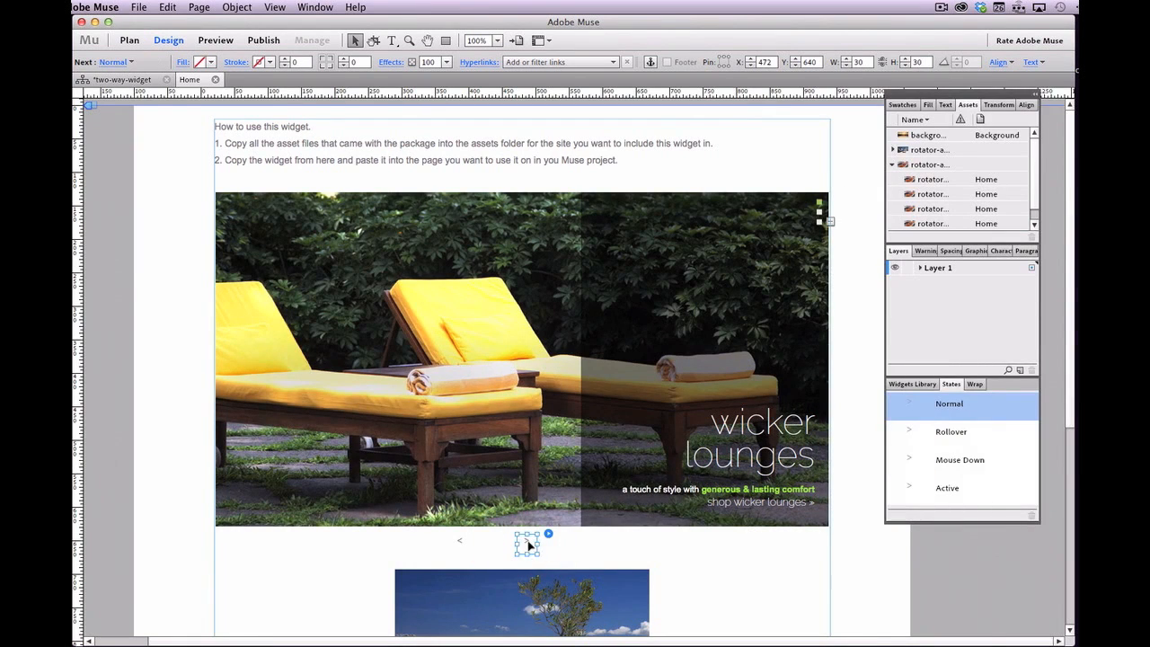
{"action": "left_click", "coordinate": [458, 541]}
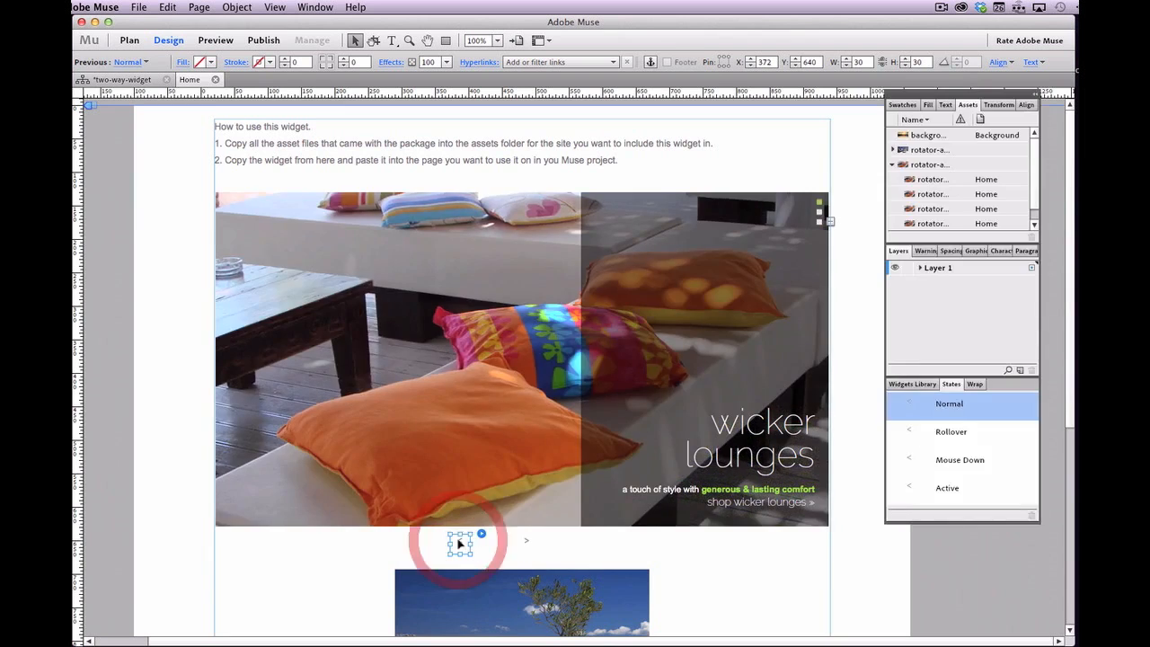
{"action": "left_click", "coordinate": [459, 541]}
{"action": "left_click", "coordinate": [375, 230]}
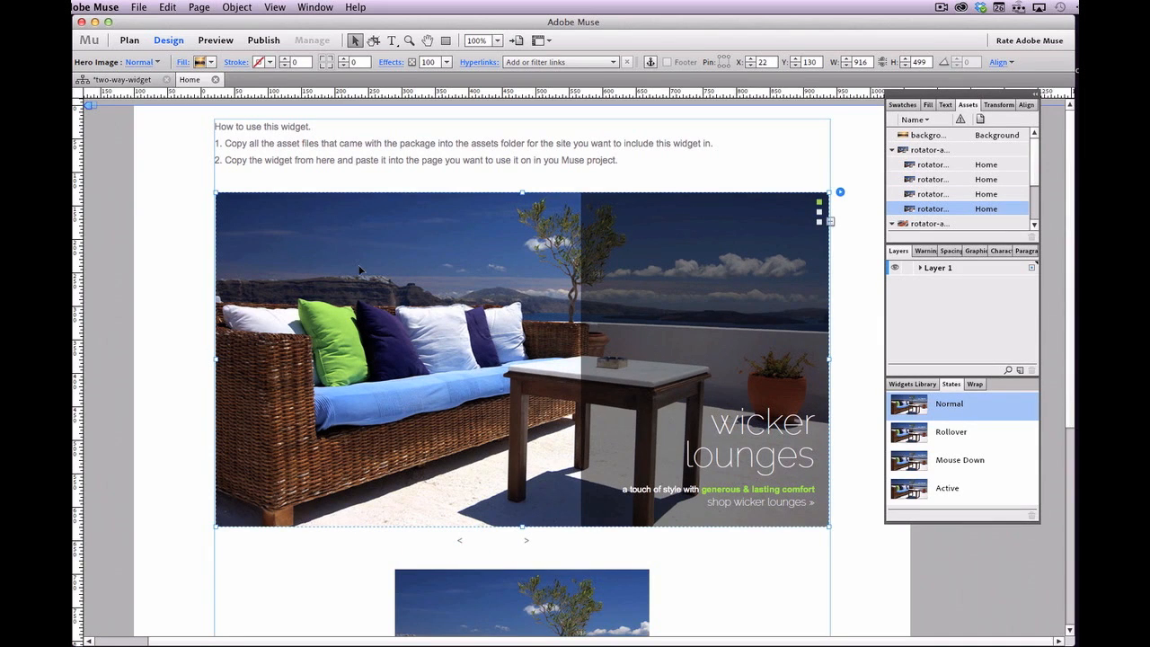
Review the Composition options of the text overlay on the large widget.
{"action": "left_click", "coordinate": [717, 179]}
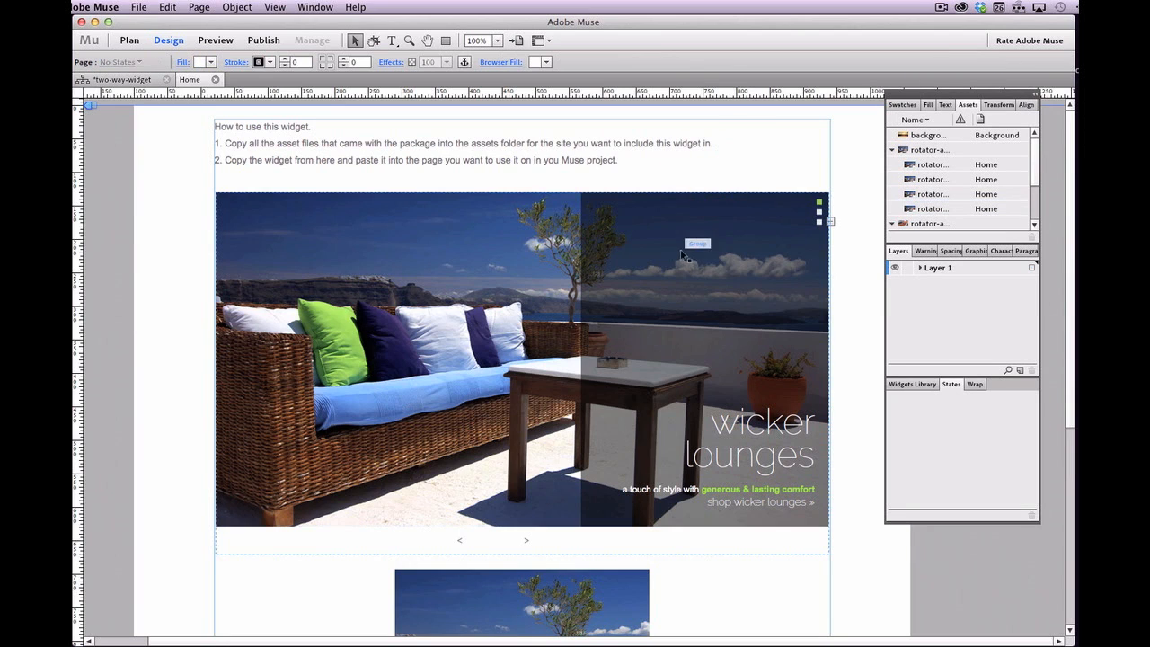
{"action": "left_click", "coordinate": [699, 244]}
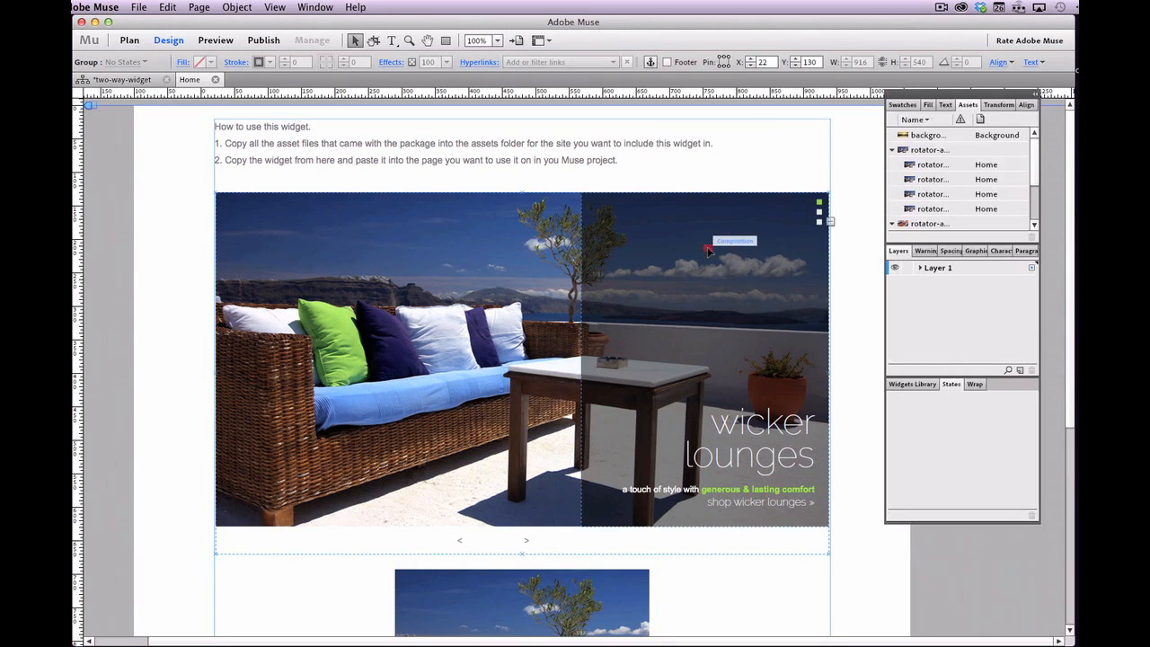
{"action": "left_click", "coordinate": [708, 246]}
{"action": "left_click", "coordinate": [842, 192]}
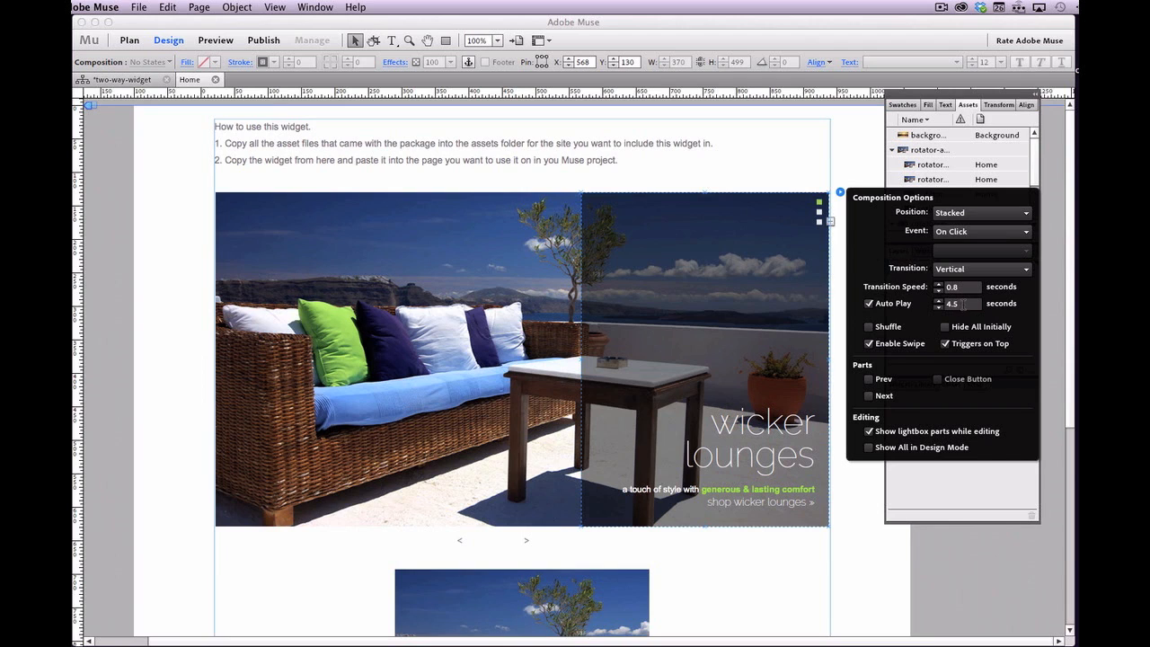
{"action": "left_click", "coordinate": [742, 176]}
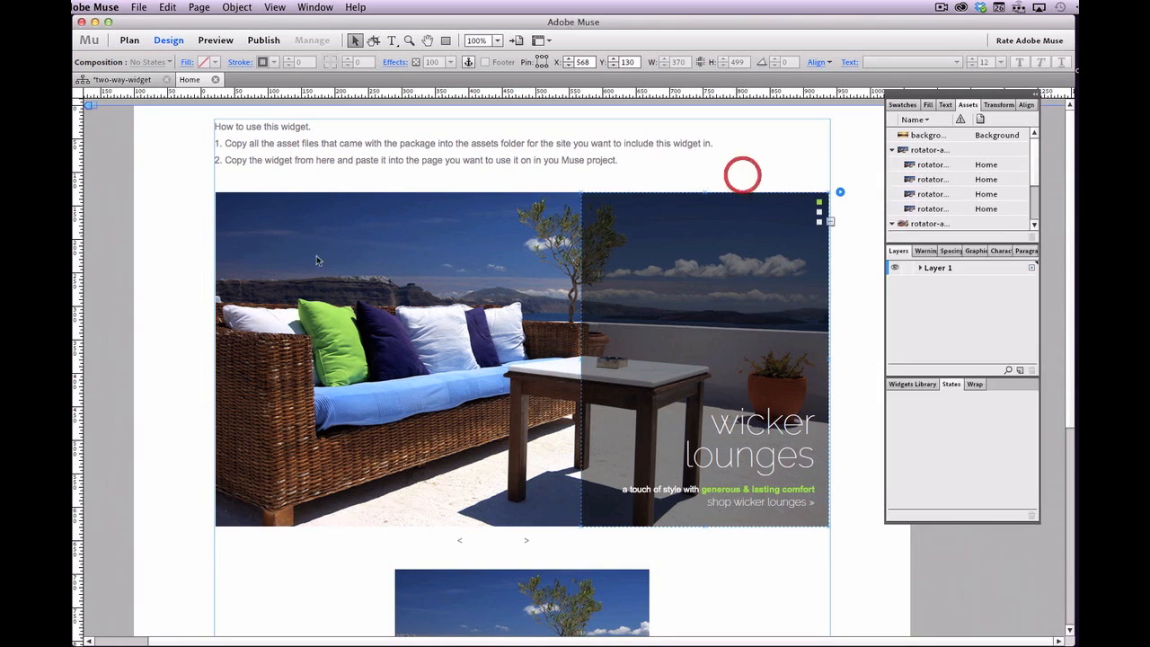
Turn off the Prev and Next parts in the large slideshow's options.
{"action": "left_click", "coordinate": [318, 249]}
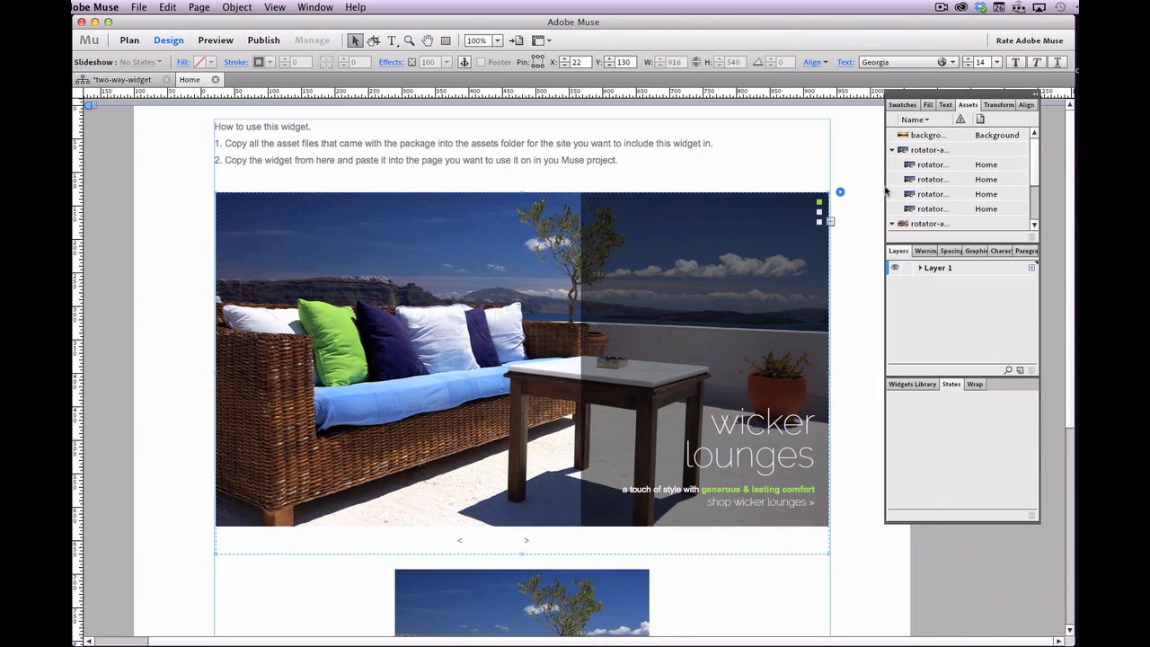
{"action": "left_click", "coordinate": [840, 192]}
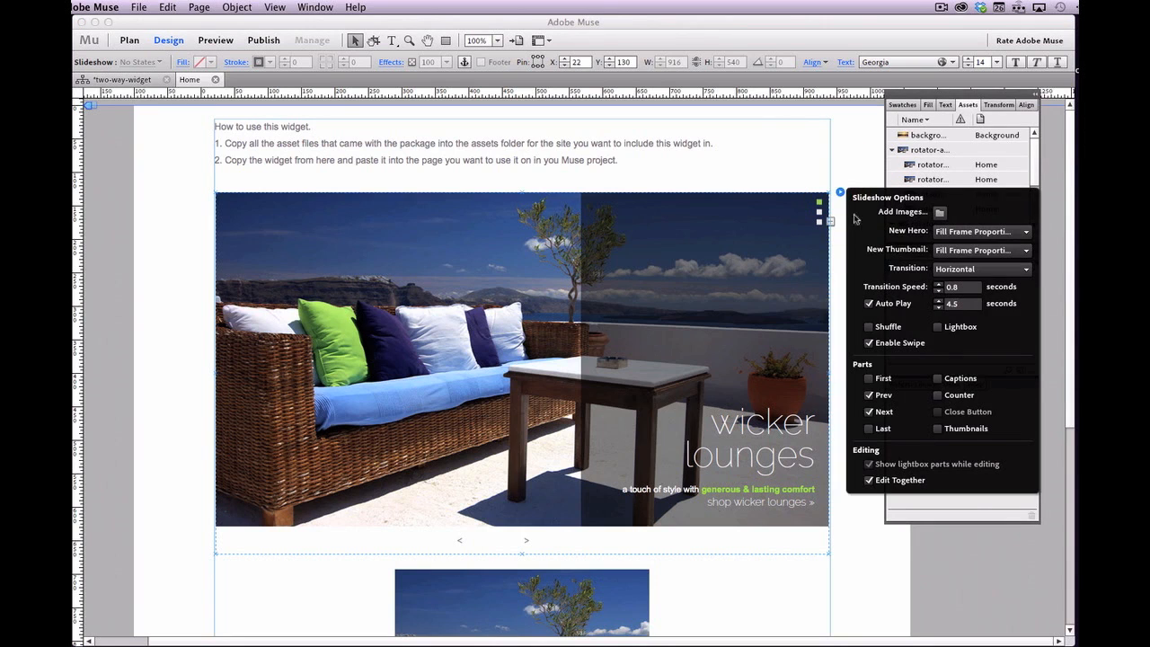
{"action": "left_click", "coordinate": [869, 396]}
{"action": "left_click", "coordinate": [869, 412]}
{"action": "left_click", "coordinate": [830, 563]}
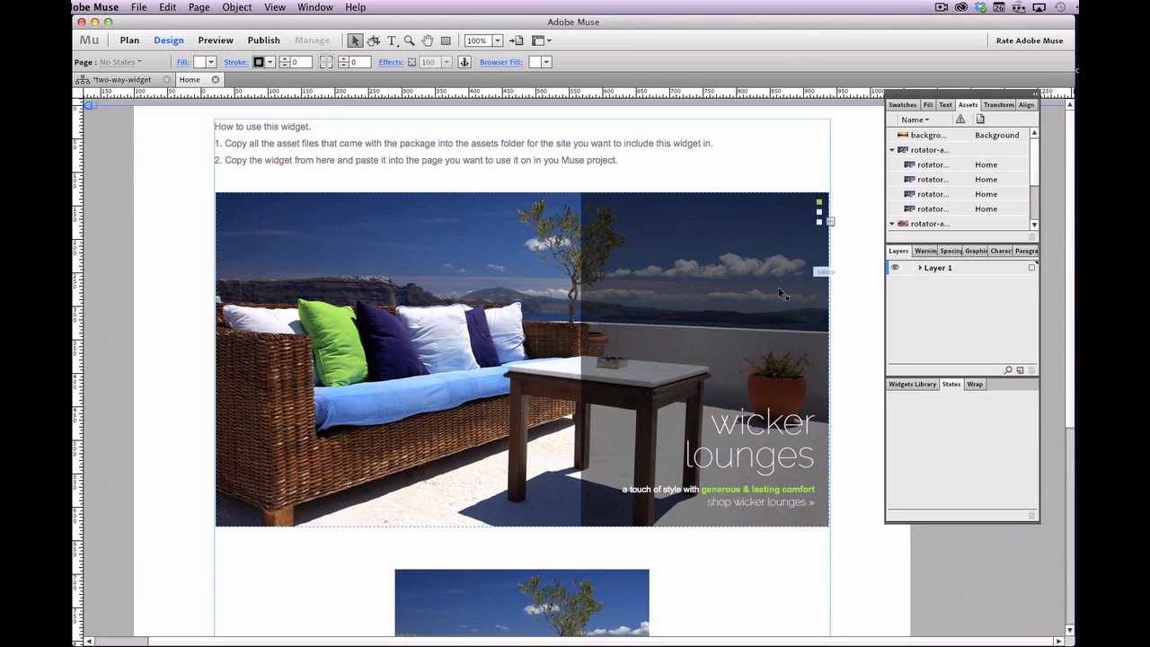
Select the large widget's overlay composition and go through its triggers, finishing on the first one.
{"action": "left_click", "coordinate": [771, 282]}
{"action": "left_click", "coordinate": [717, 276]}
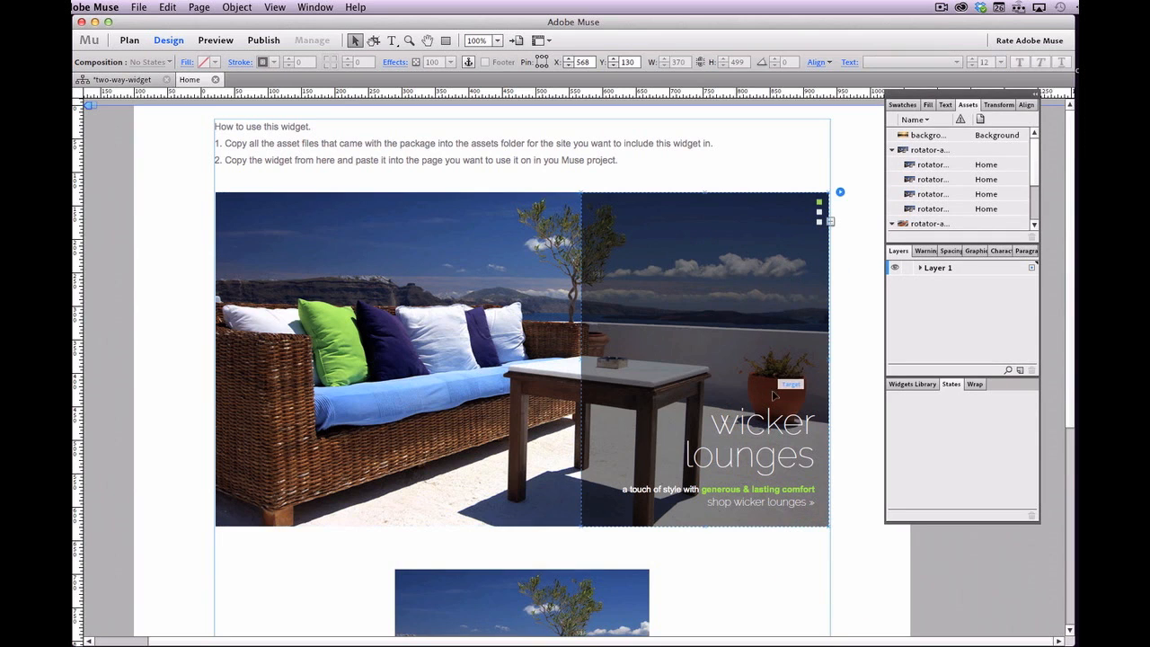
{"action": "left_click", "coordinate": [820, 213]}
{"action": "left_click", "coordinate": [819, 222]}
{"action": "left_click", "coordinate": [821, 202]}
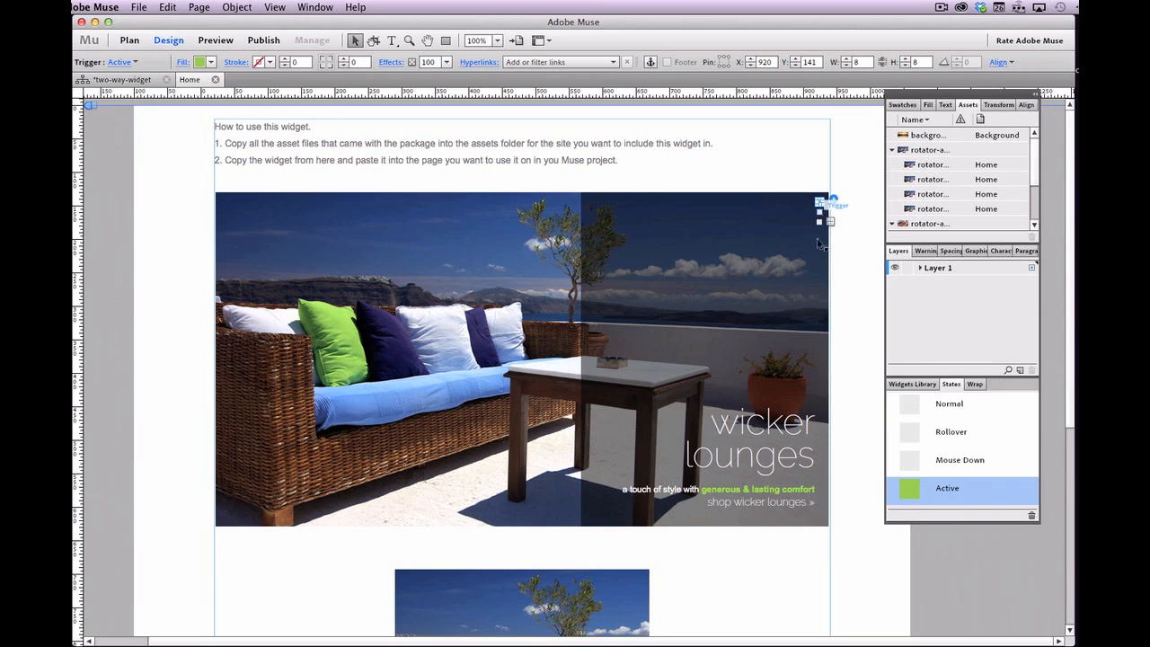
Examine the dark overlay target's fill settings, and select the text frame in the panel of the third trigger.
{"action": "left_click", "coordinate": [760, 299]}
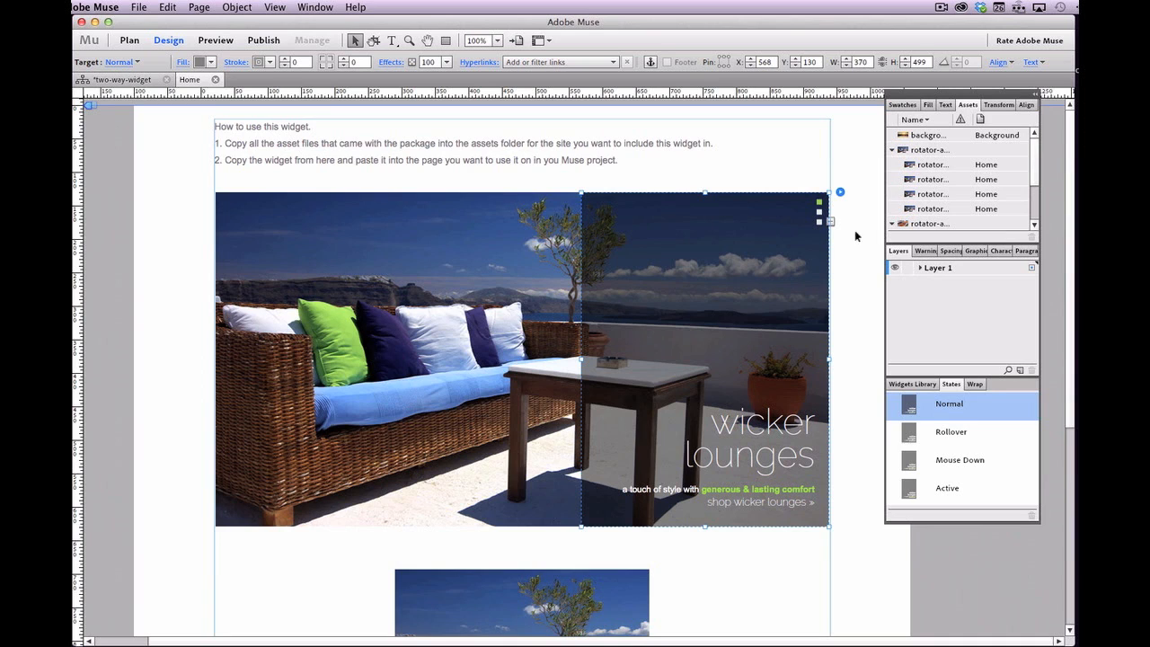
{"action": "left_click", "coordinate": [929, 105]}
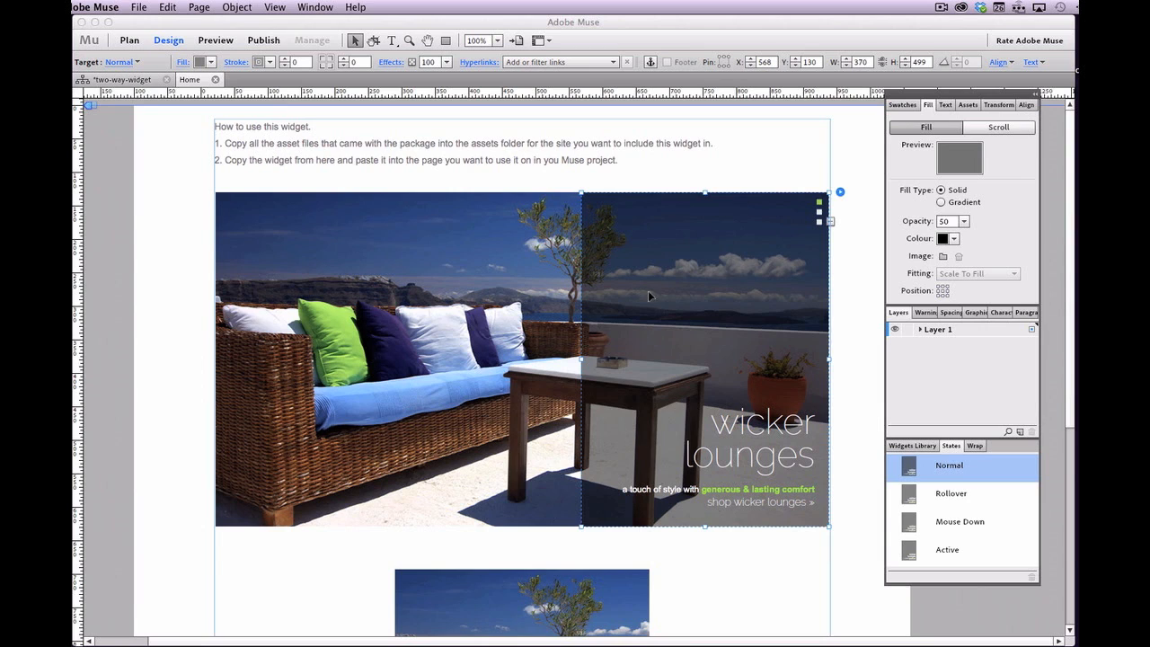
{"action": "left_click", "coordinate": [820, 212]}
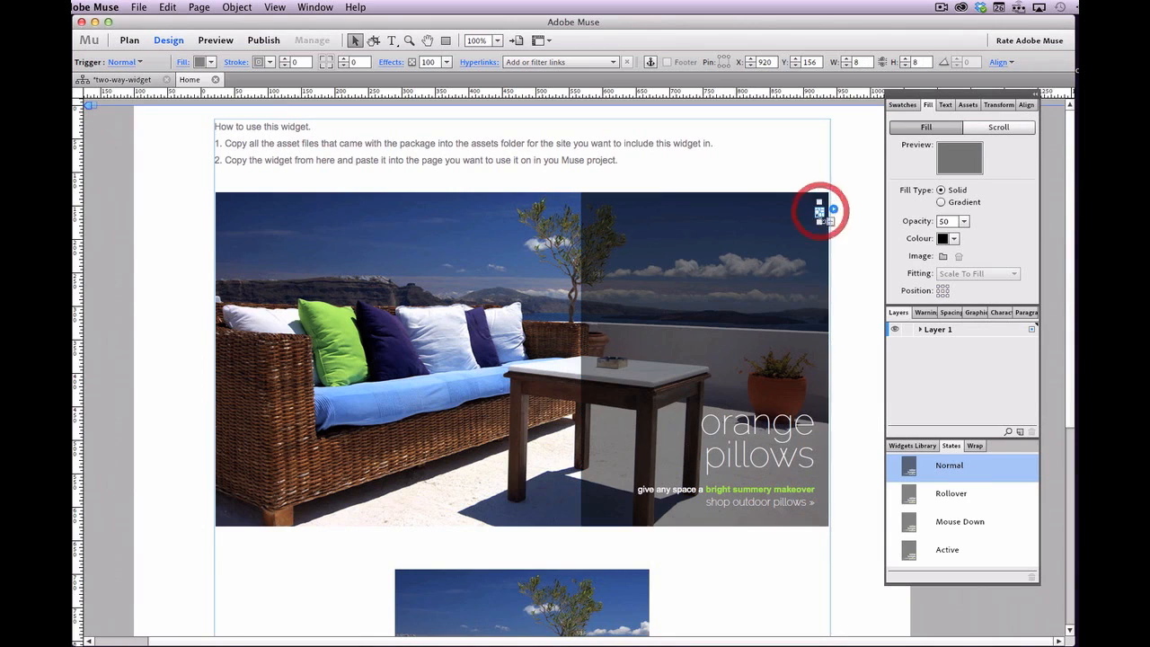
{"action": "left_click", "coordinate": [823, 222]}
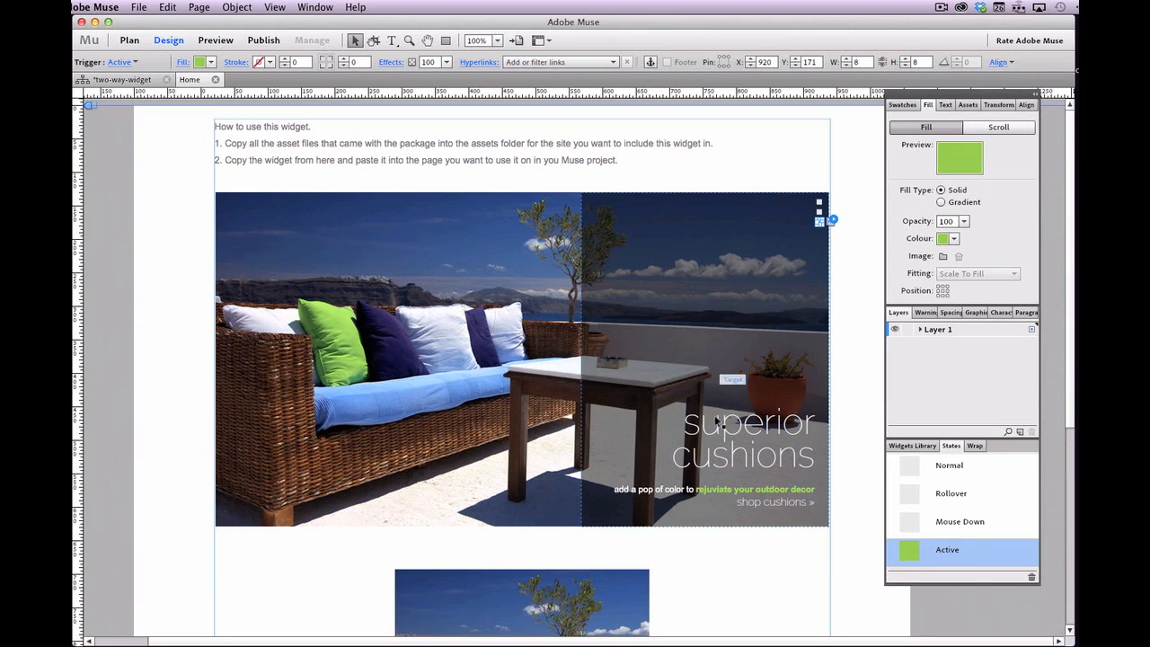
{"action": "left_click", "coordinate": [701, 350]}
{"action": "left_click", "coordinate": [710, 433]}
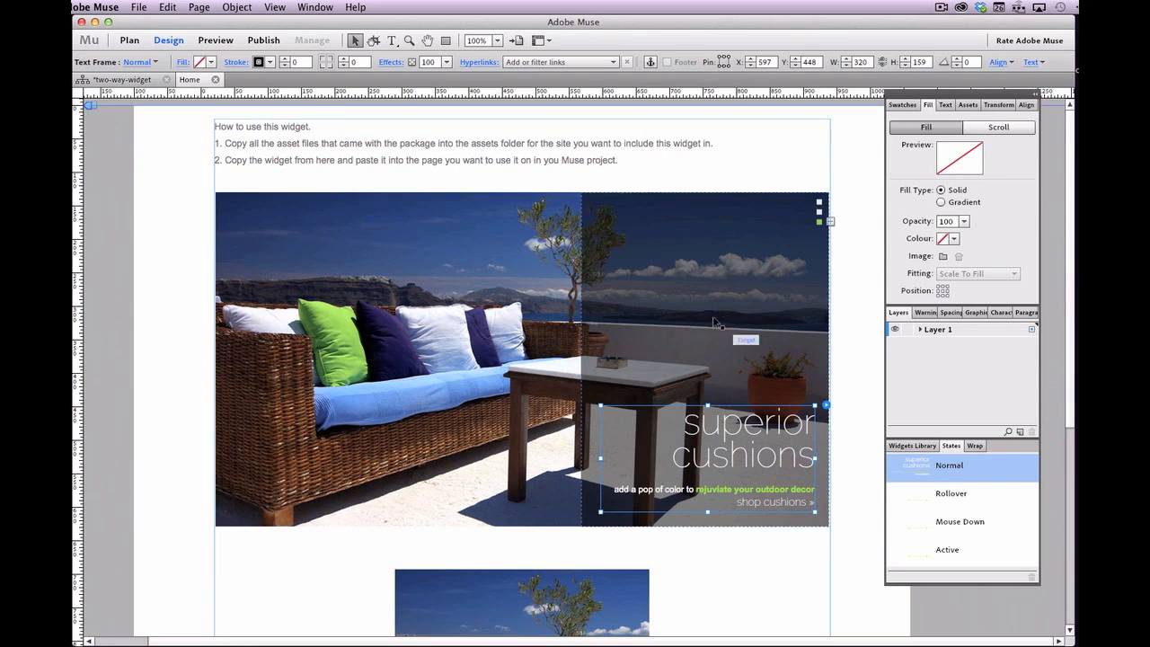
Switch between the overlay's text panels using the triggers, finishing on the "superior cushions" panel.
{"action": "left_click", "coordinate": [819, 210]}
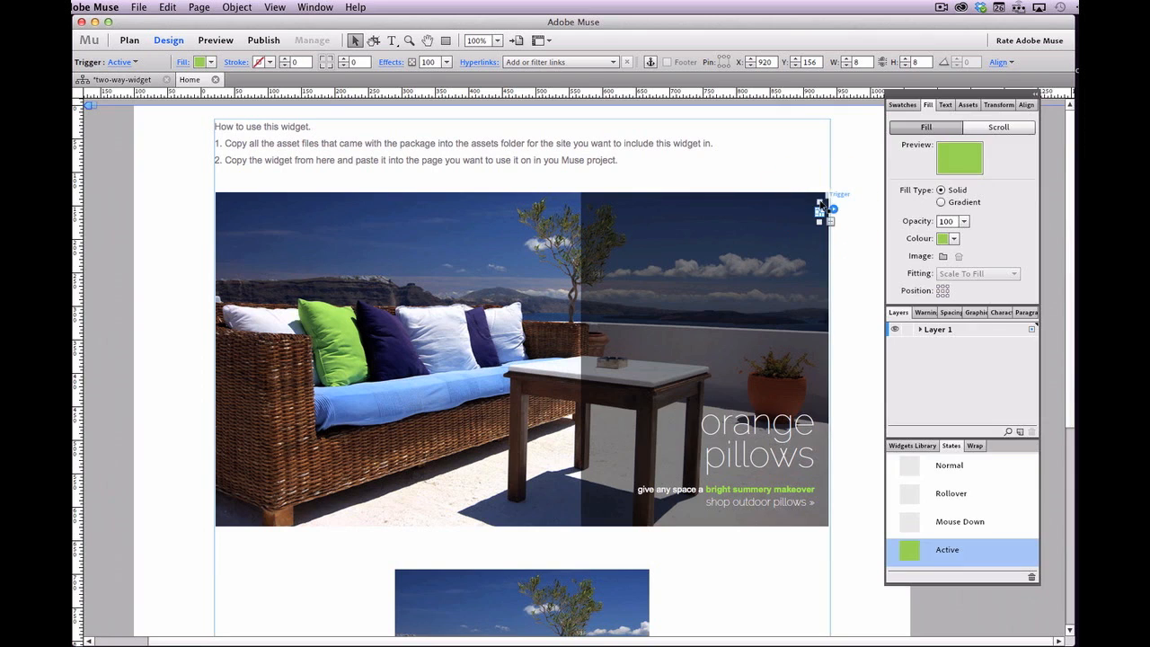
{"action": "left_click", "coordinate": [821, 203]}
{"action": "left_click", "coordinate": [819, 212]}
{"action": "left_click", "coordinate": [820, 221]}
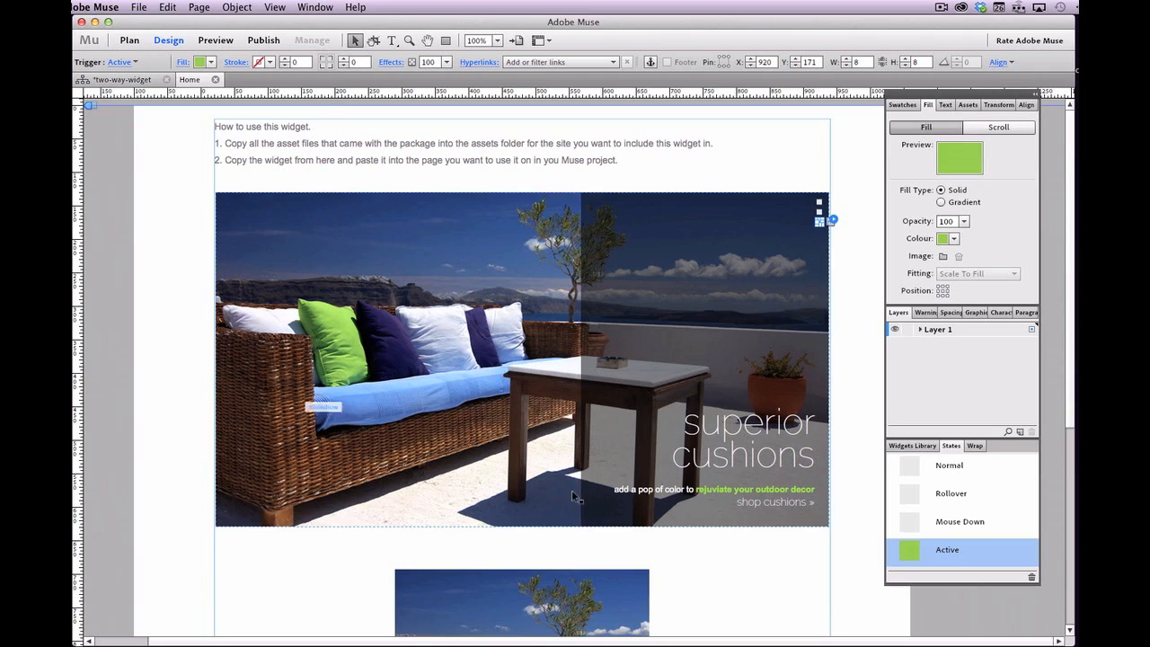
Preview the page again, return to the design, and compare the smaller widget with the large one.
{"action": "left_click", "coordinate": [215, 41]}
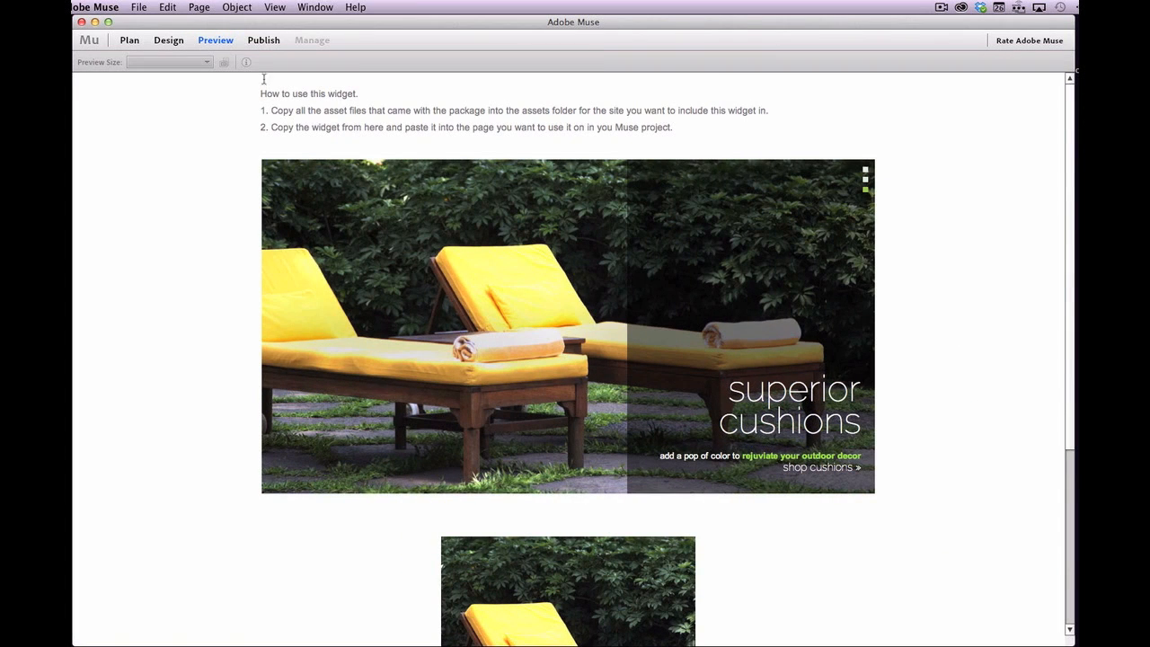
{"action": "left_click", "coordinate": [169, 41]}
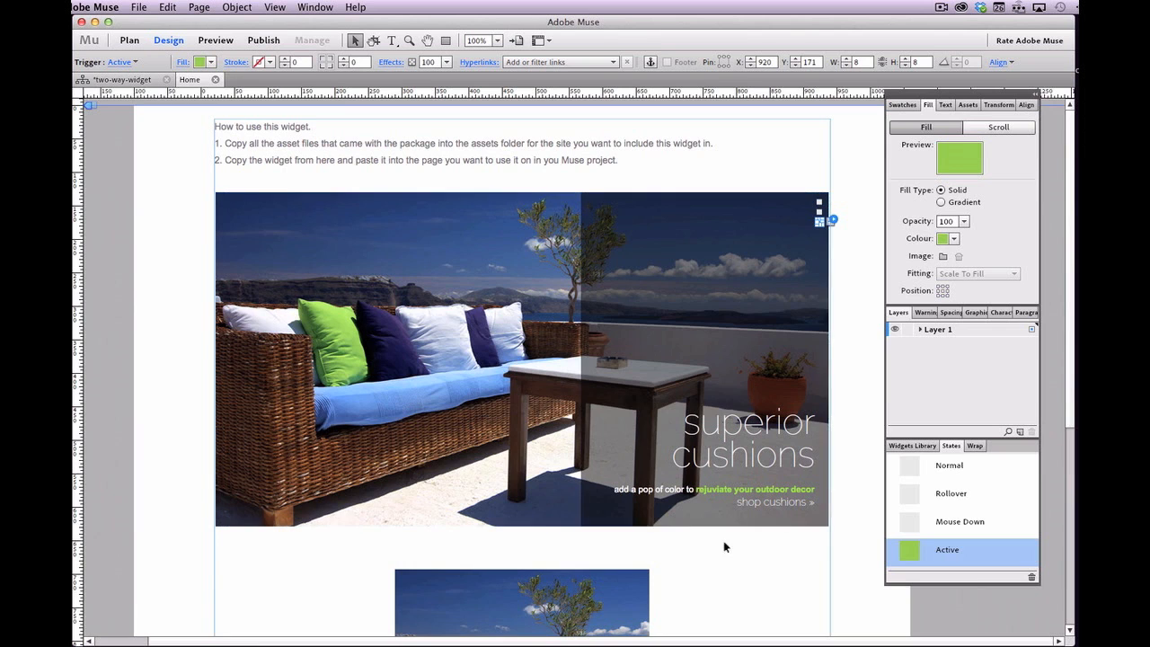
{"action": "scroll", "coordinate": [726, 569], "scroll_direction": "down", "scroll_amount": 3}
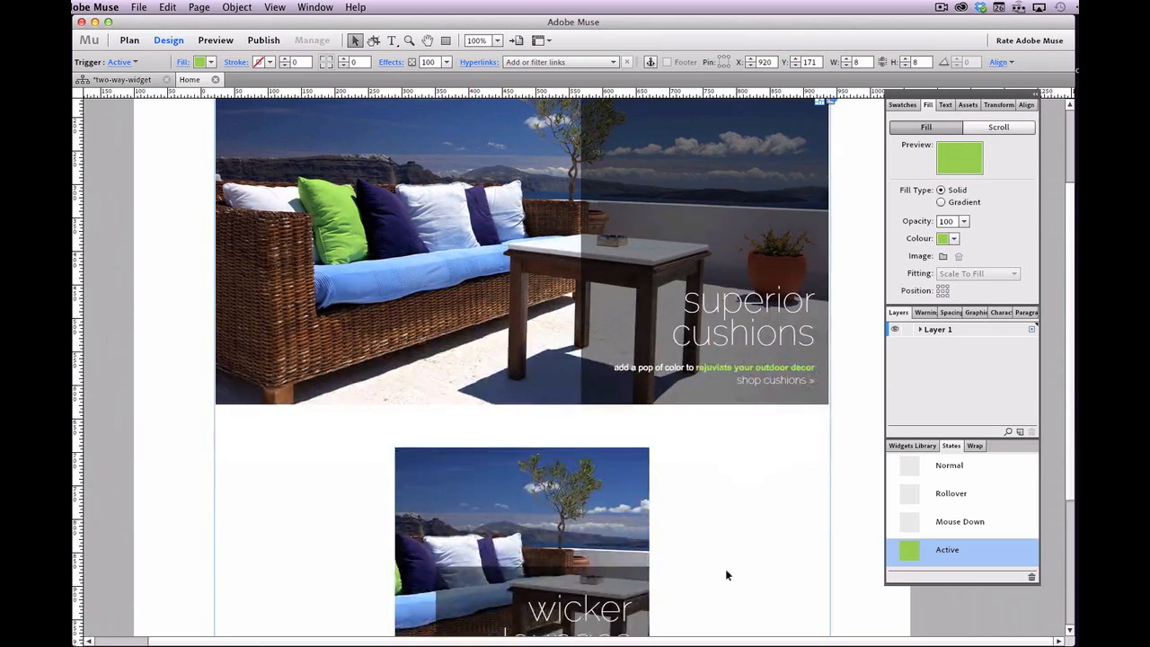
{"action": "scroll", "coordinate": [702, 551], "scroll_direction": "down", "scroll_amount": 4}
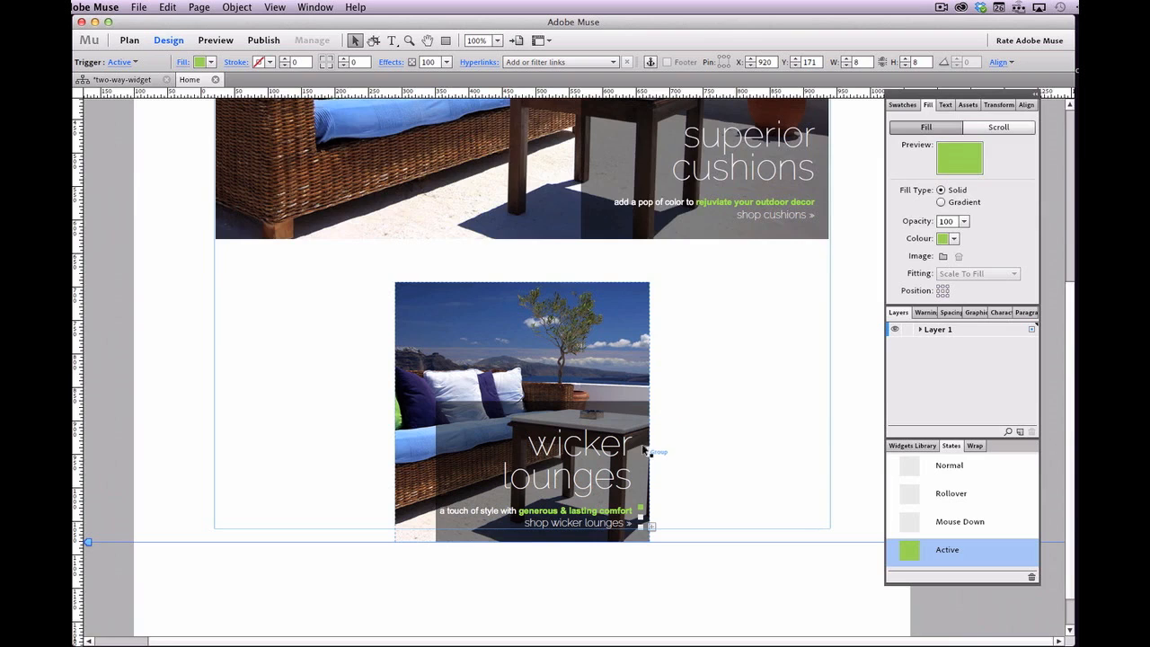
{"action": "scroll", "coordinate": [724, 351], "scroll_direction": "up", "scroll_amount": 5}
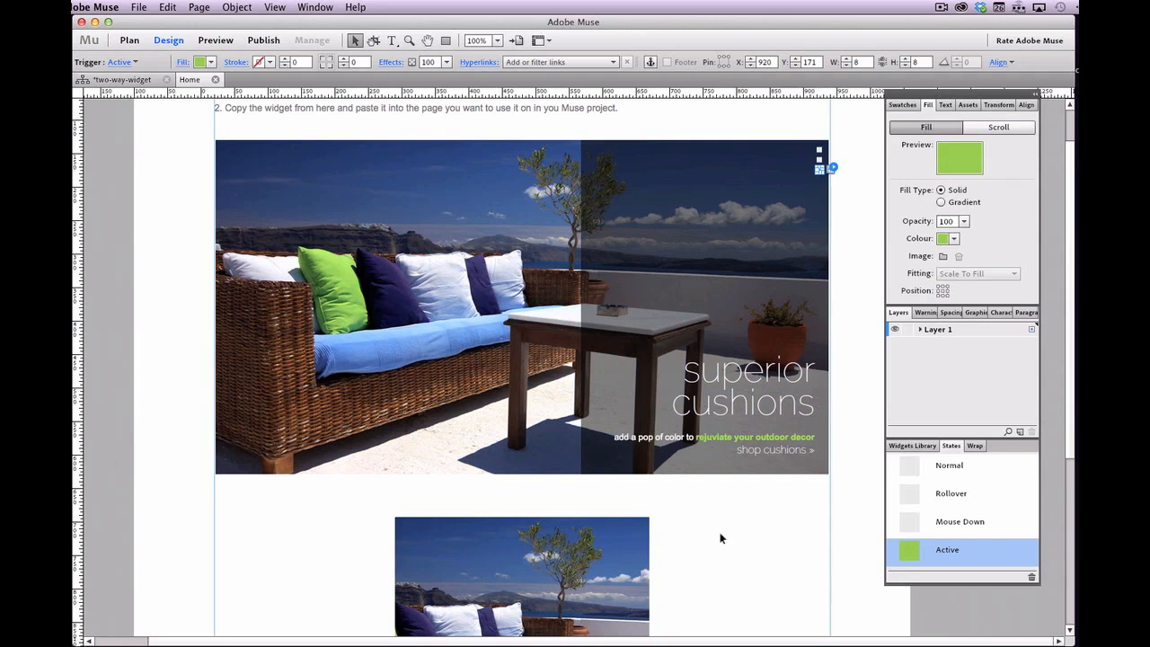
{"action": "left_click", "coordinate": [941, 7]}
{"action": "left_click", "coordinate": [976, 36]}
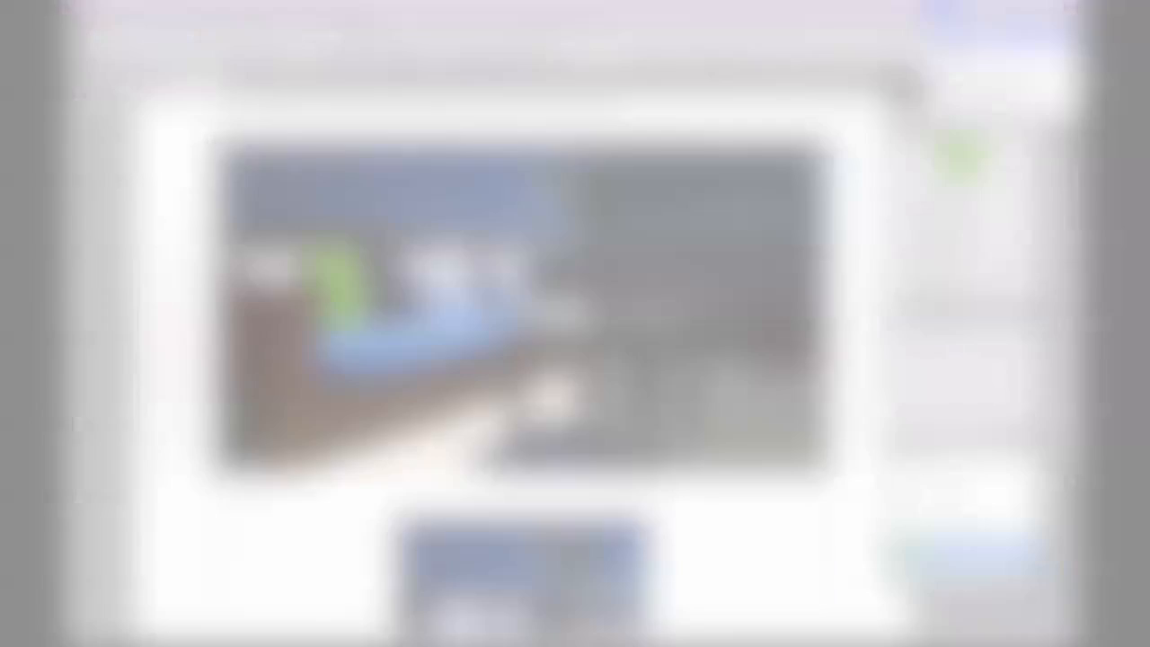